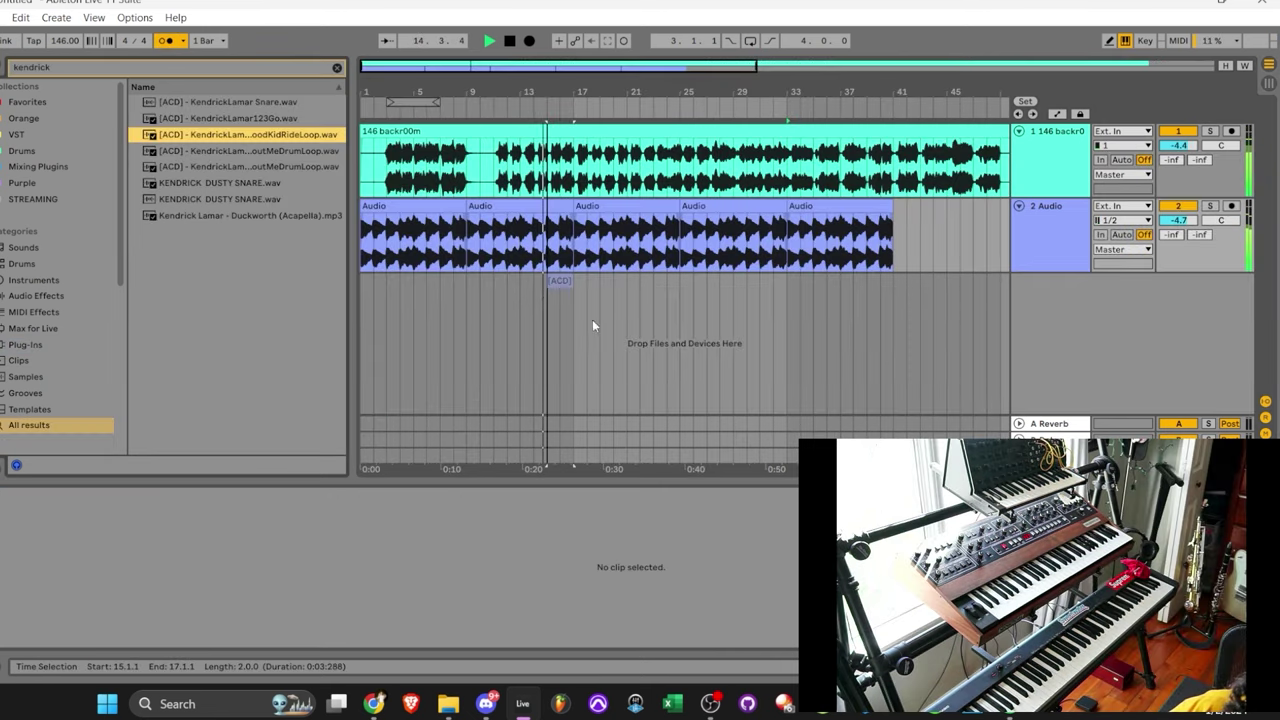
Fill bars 15 to 41 of a new track with repeated GoodKidRideLoop clips, setting its volume to -1.0 dB and track 2's to -5.4 dB
{"action": "left_click_drag", "start_coordinate": [592, 319], "coordinate": [560, 305]}
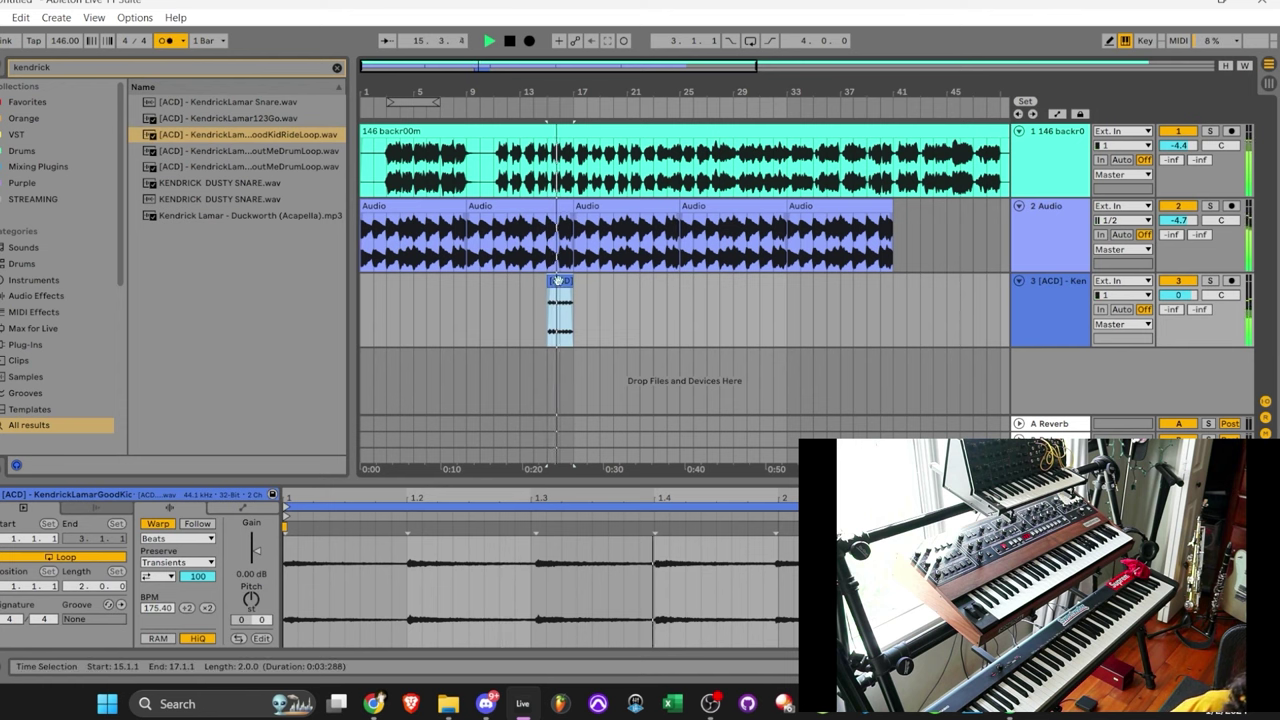
{"action": "key", "text": "ctrl+d"}
{"action": "key", "text": "ctrl+d"}
{"action": "key", "text": "ctrl+d"}
{"action": "key", "text": "ctrl+d"}
{"action": "key", "text": "ctrl+d"}
{"action": "key", "text": "ctrl+d"}
{"action": "key", "text": "ctrl+d"}
{"action": "key", "text": "ctrl+d"}
{"action": "key", "text": "ctrl+d"}
{"action": "key", "text": "ctrl+d"}
{"action": "key", "text": "ctrl+d"}
{"action": "key", "text": "ctrl+d"}
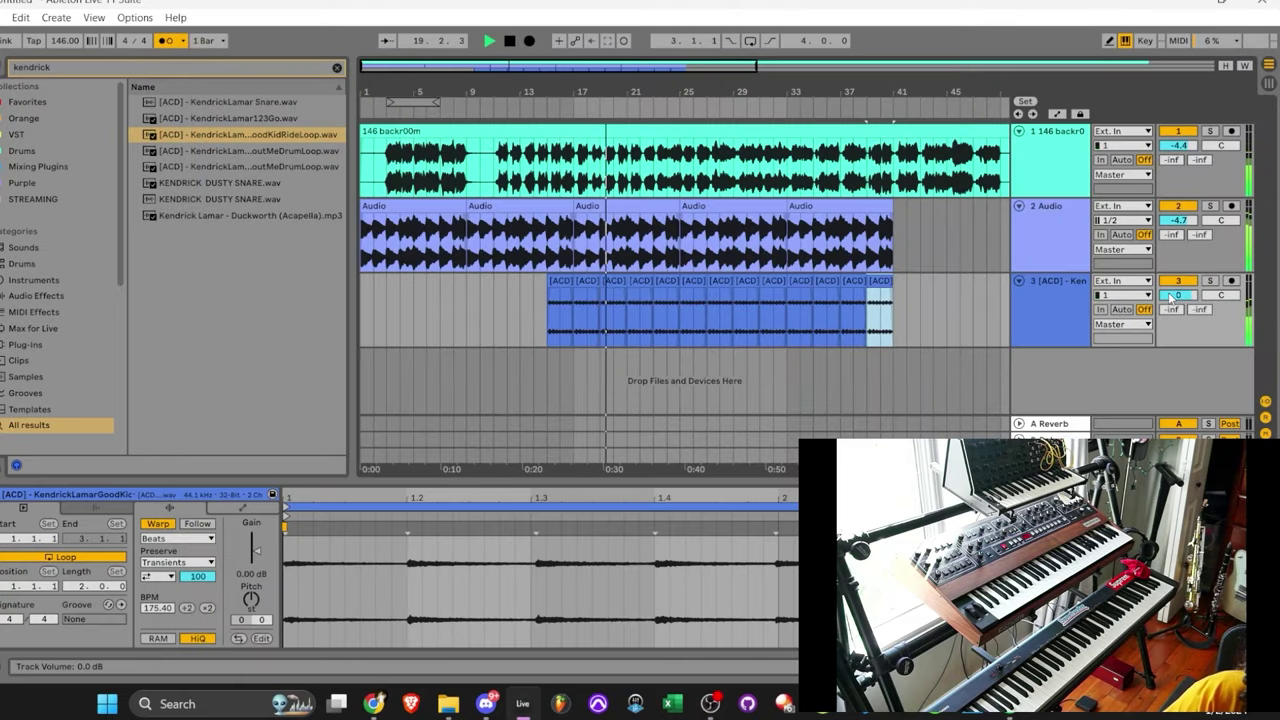
{"action": "left_click_drag", "start_coordinate": [1178, 220], "coordinate": [1178, 228]}
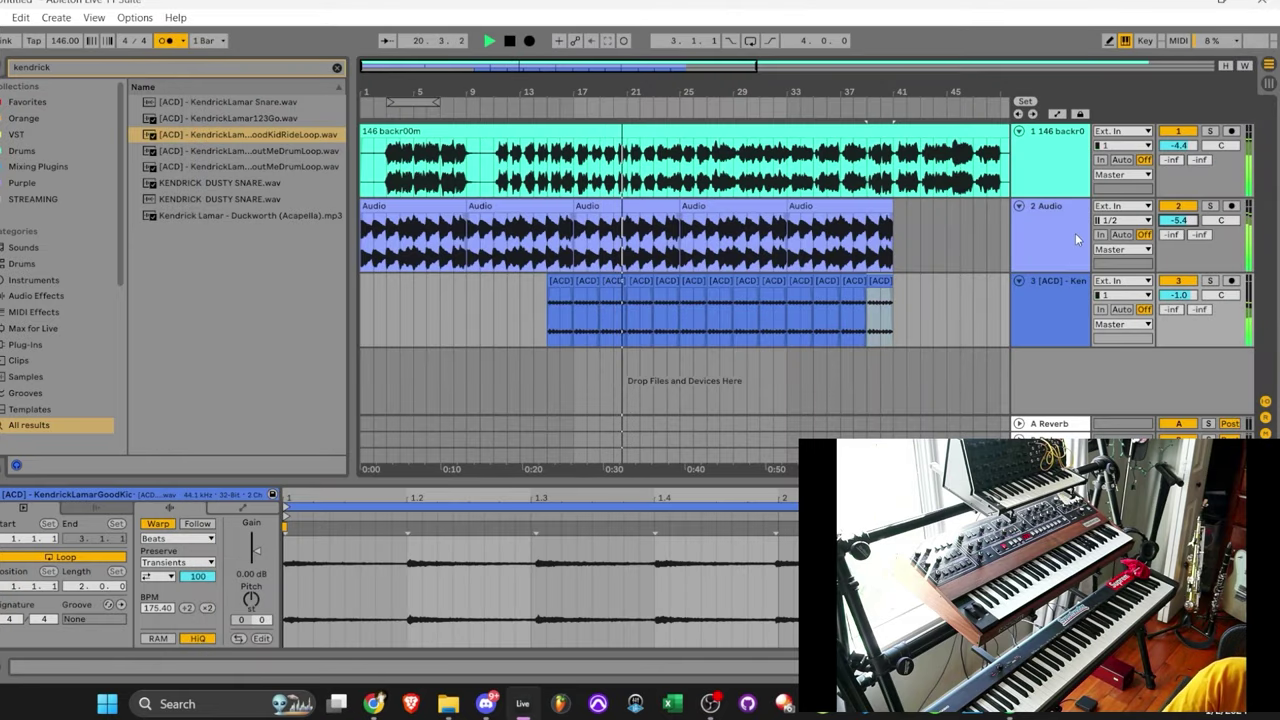
Add a new audio track and record a take onto it from about bar 34 to bar 50
{"action": "key", "text": "ctrl+t"}
{"action": "left_click", "coordinate": [530, 41]}
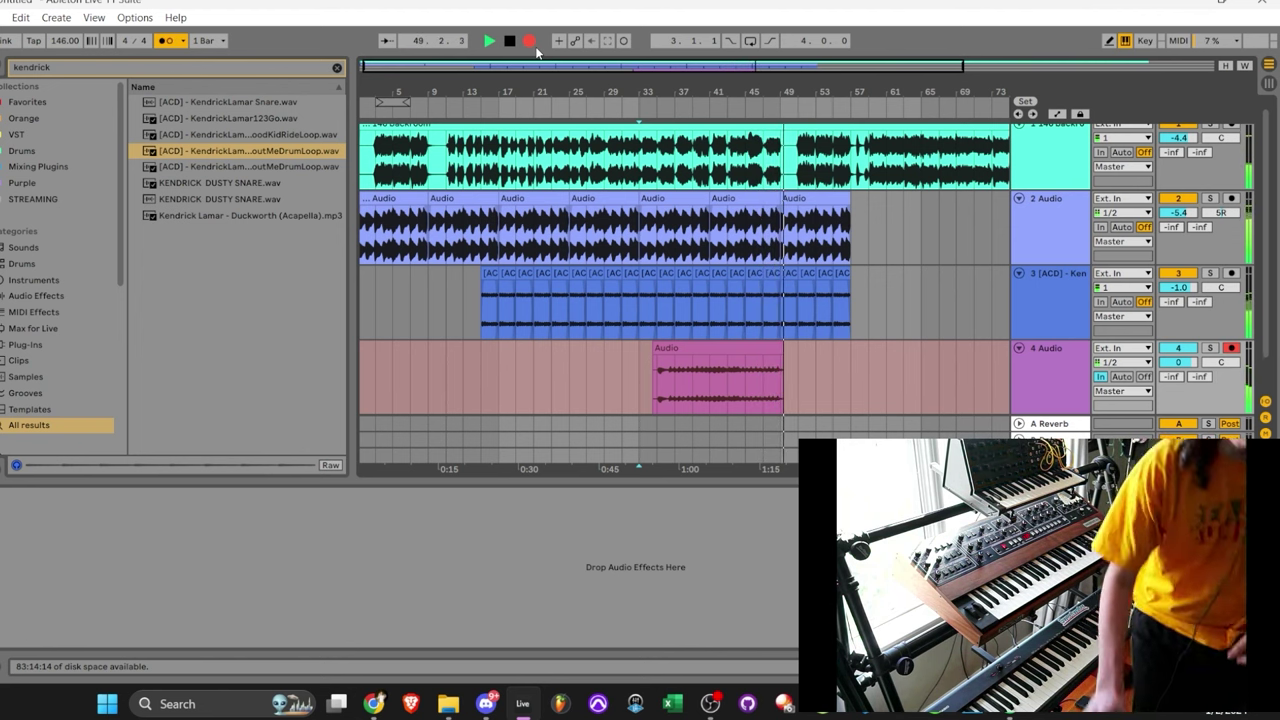
{"action": "key", "text": "space"}
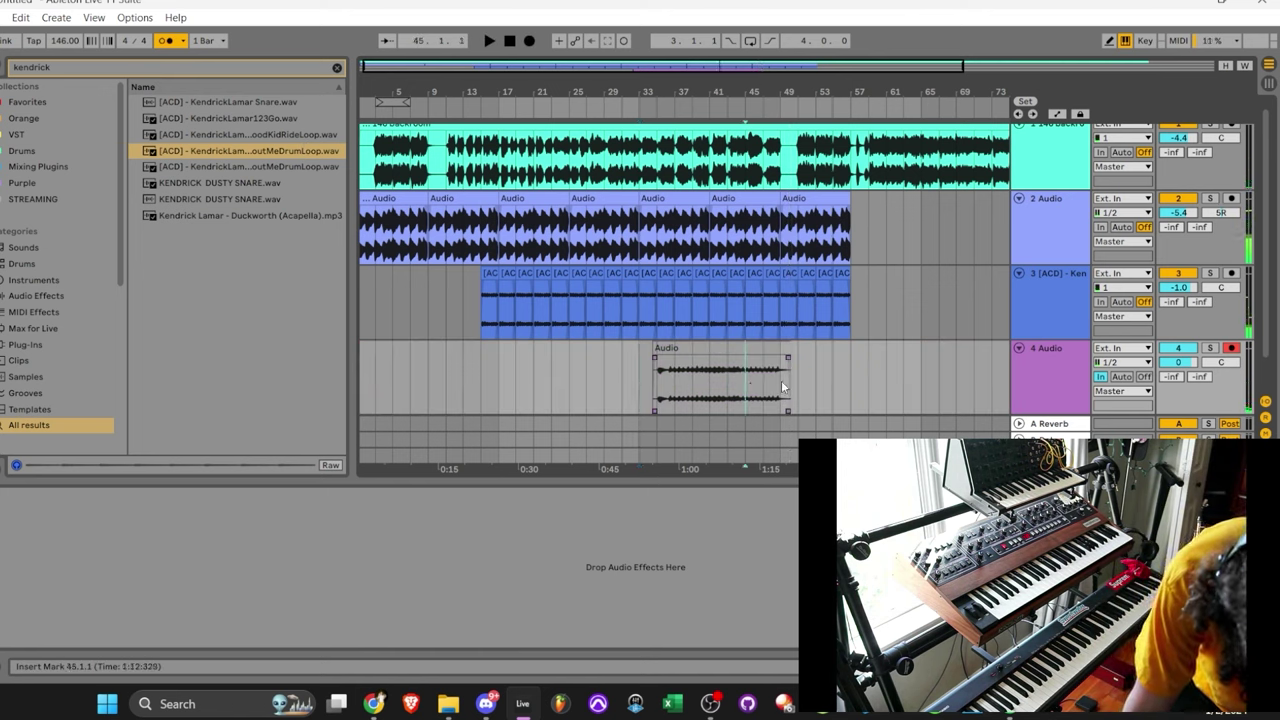
Play back the recorded take, split off its section from bar 45, and duplicate that section three times along track 4
{"action": "key", "text": "space"}
{"action": "left_click", "coordinate": [754, 383]}
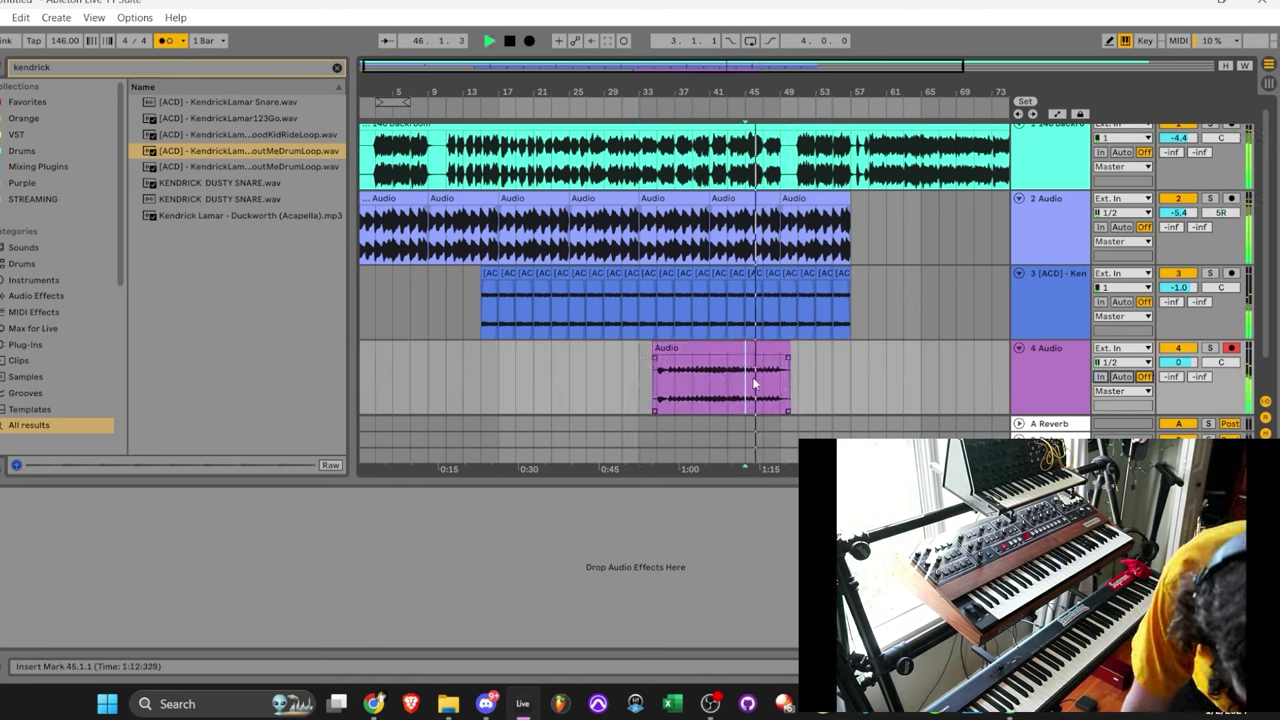
{"action": "double_click", "coordinate": [763, 360]}
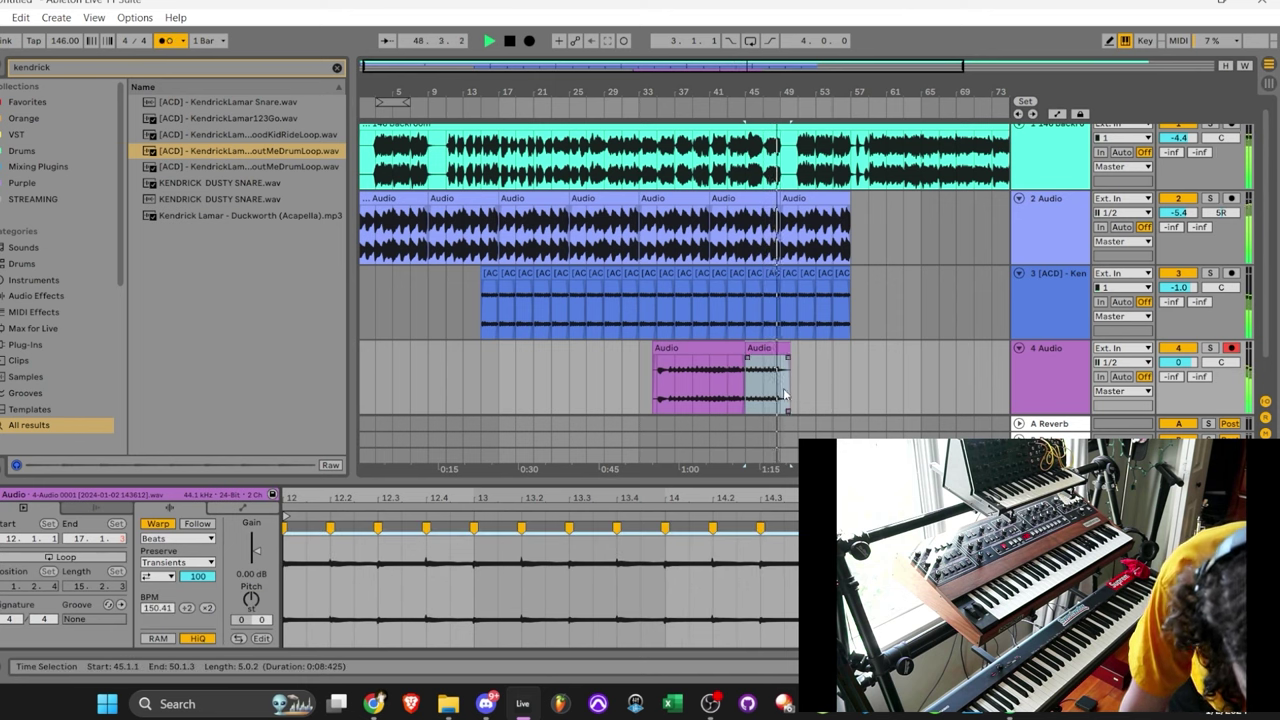
{"action": "key", "text": "ctrl+d"}
{"action": "key", "text": "ctrl+d"}
{"action": "key", "text": "ctrl+d"}
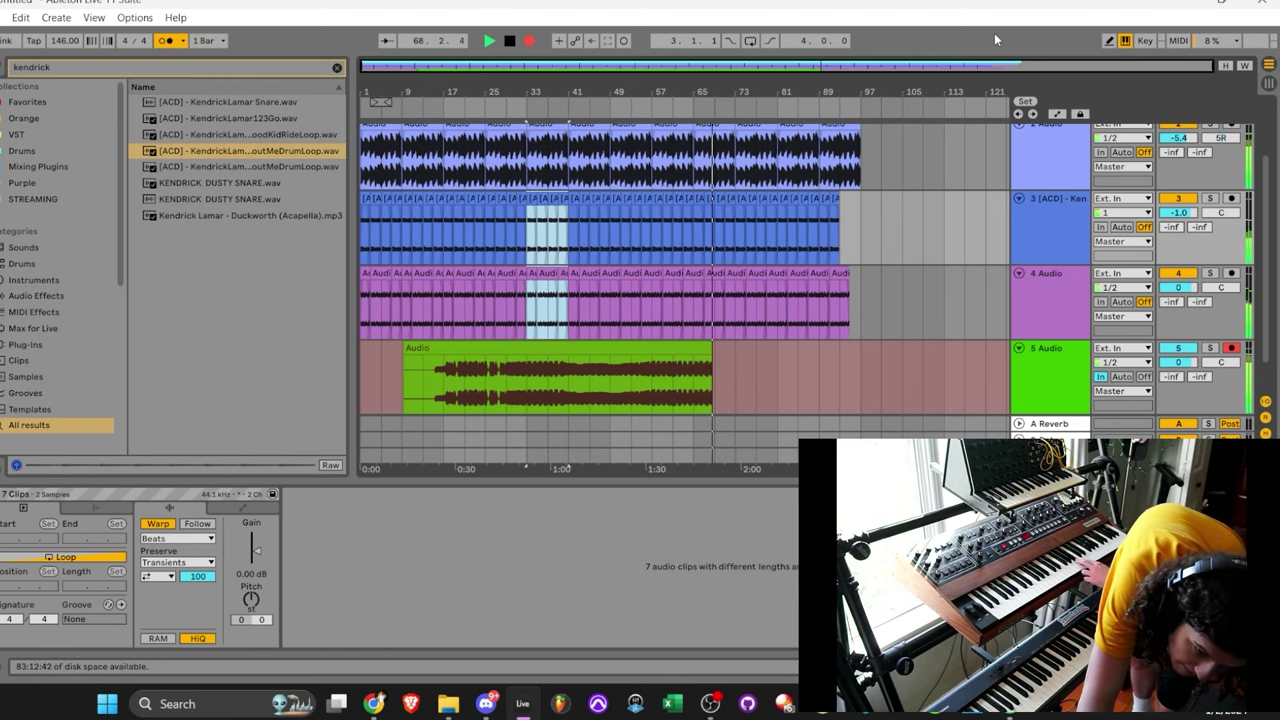
Raise the volume of the 146 backr00m track to 0.2 dB while recording continues on track 5
{"action": "scroll", "coordinate": [1215, 236], "scroll_direction": "up", "scroll_amount": 2}
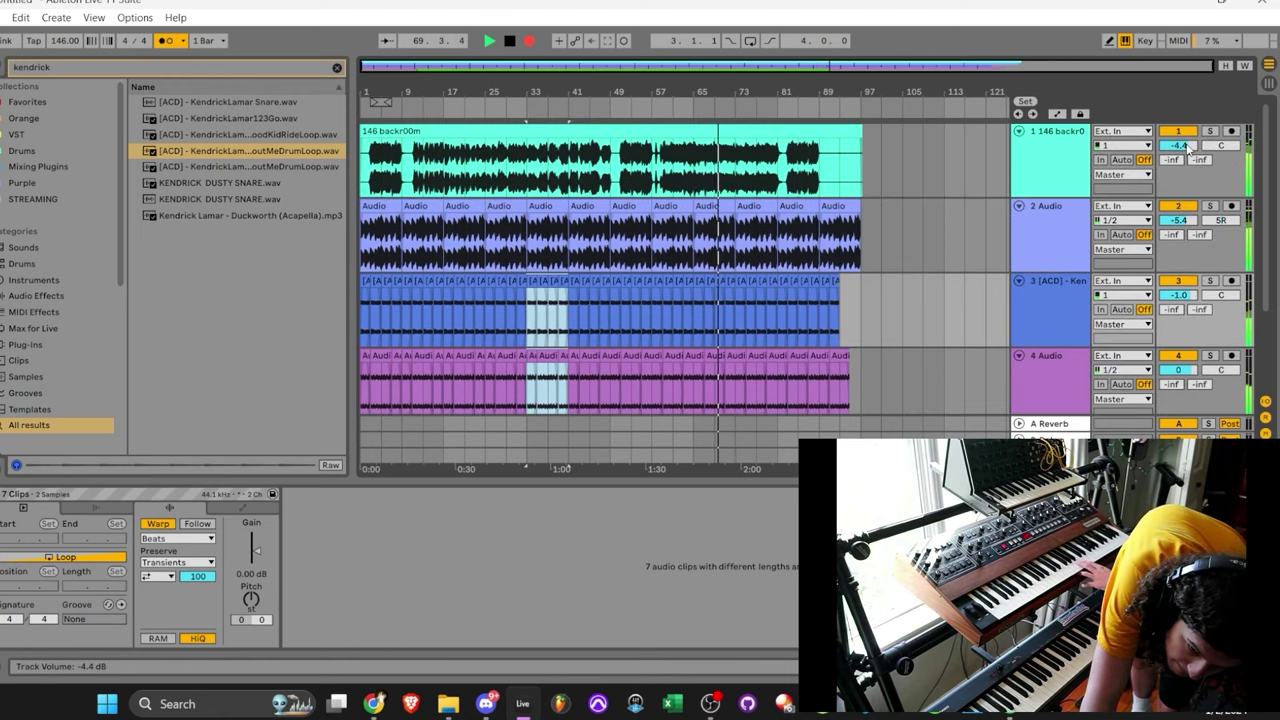
{"action": "left_click_drag", "start_coordinate": [1180, 145], "coordinate": [1180, 130]}
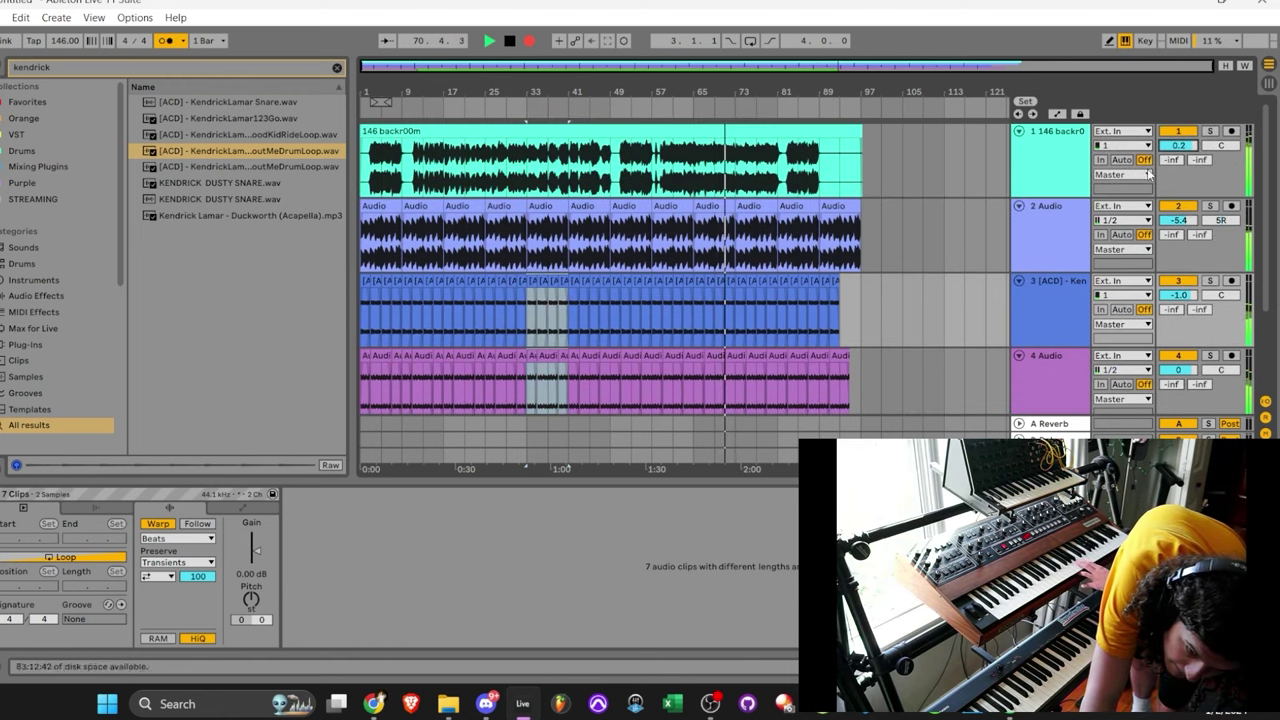
{"action": "scroll", "coordinate": [912, 250], "scroll_direction": "down", "scroll_amount": 2}
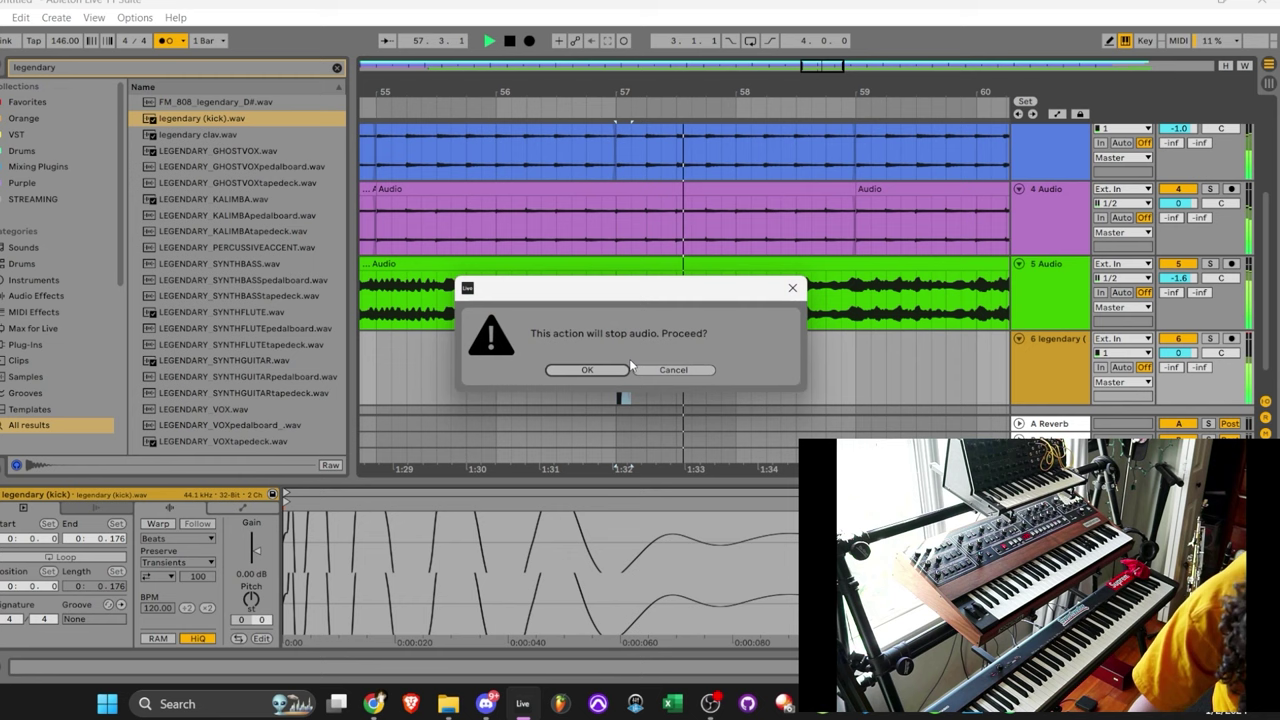
Add further kick hits in the second half of bar 57 and duplicate the two-bar kick pattern at bar 59
{"action": "left_click", "coordinate": [613, 370]}
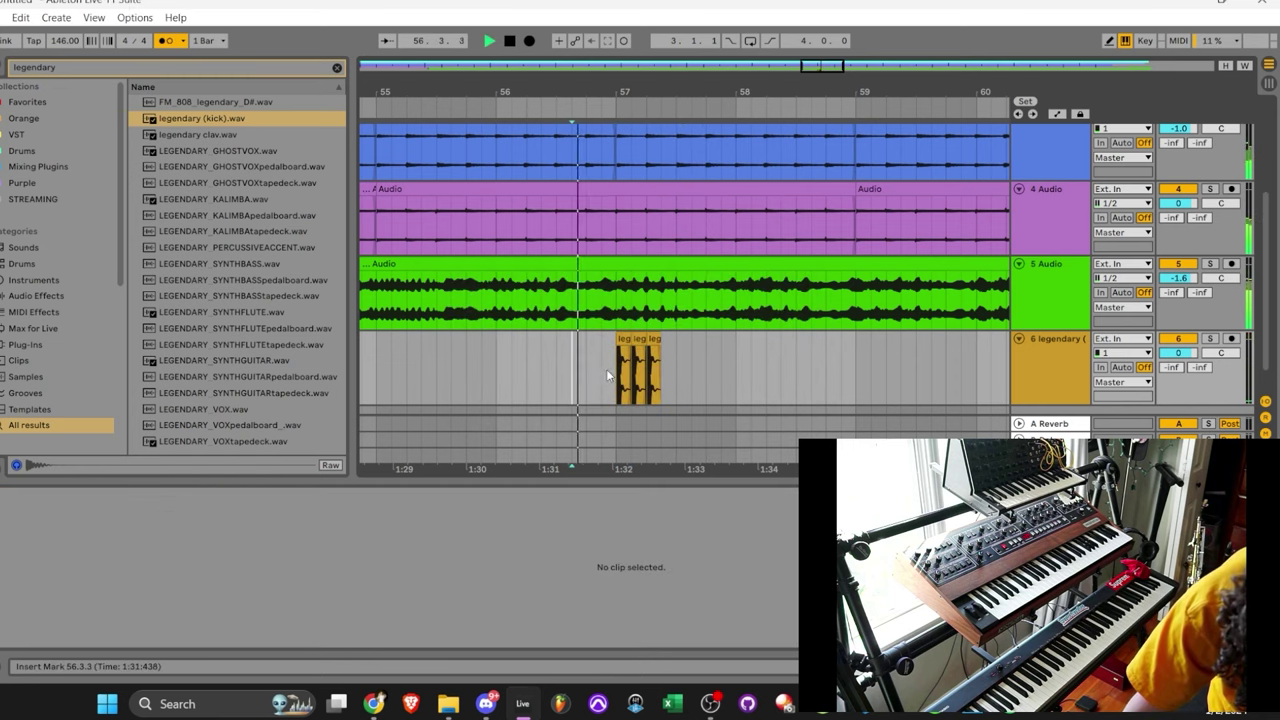
{"action": "left_click", "coordinate": [694, 355]}
{"action": "key", "text": "space"}
{"action": "key", "text": "ctrl+v"}
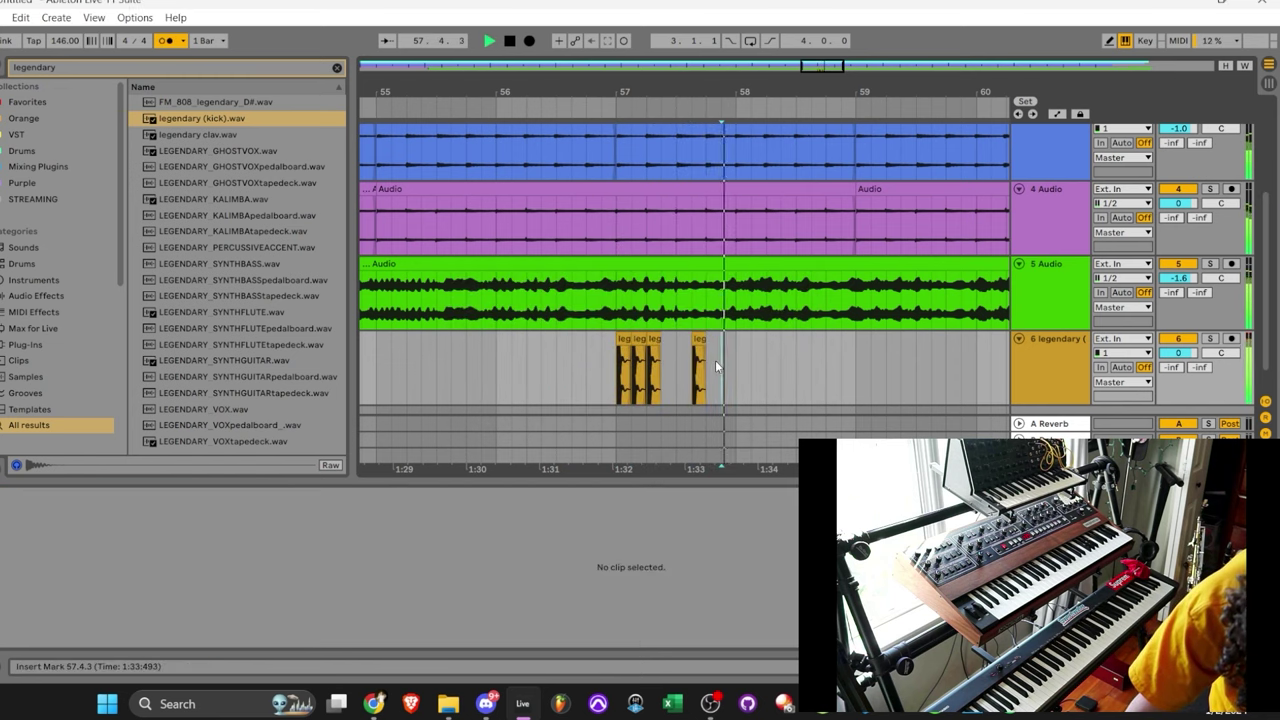
{"action": "left_click_drag", "start_coordinate": [617, 380], "coordinate": [867, 385]}
{"action": "key", "text": "ctrl+d"}
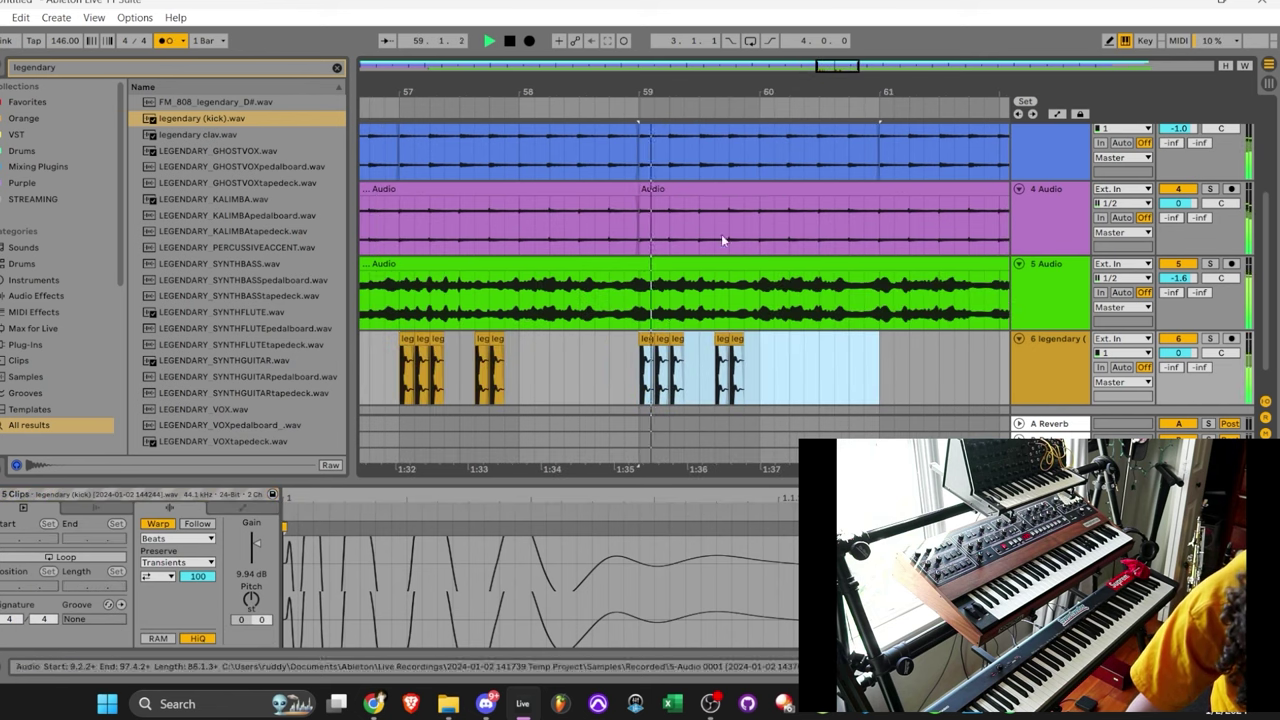
Keep duplicating the two-bar kick pattern along track 6 from bar 61 past bar 81
{"action": "left_click_drag", "start_coordinate": [699, 115], "coordinate": [699, 75]}
{"action": "key", "text": "ctrl+d"}
{"action": "key", "text": "ctrl+d"}
{"action": "key", "text": "ctrl+d"}
{"action": "key", "text": "ctrl+d"}
{"action": "key", "text": "ctrl+d"}
{"action": "key", "text": "ctrl+d"}
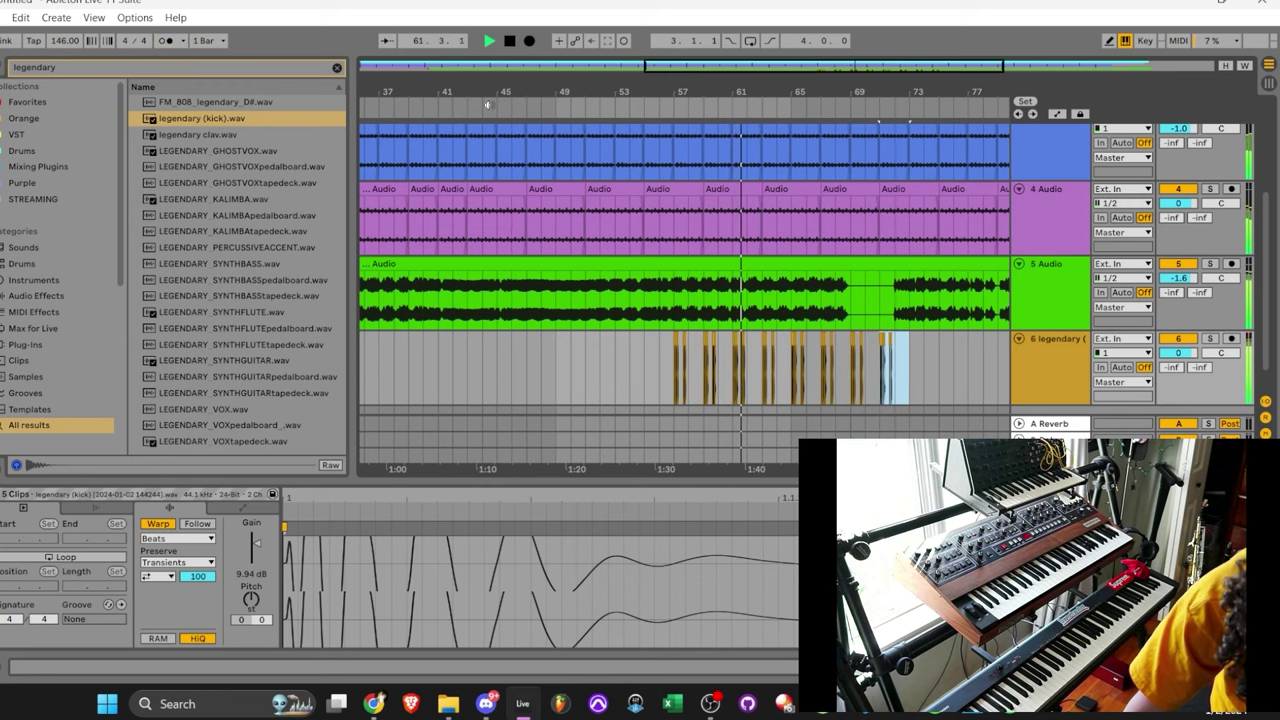
{"action": "left_click_drag", "start_coordinate": [877, 70], "coordinate": [957, 70]}
{"action": "key", "text": "ctrl+d"}
{"action": "key", "text": "ctrl+d"}
{"action": "key", "text": "ctrl+d"}
{"action": "key", "text": "ctrl+d"}
{"action": "key", "text": "ctrl+d"}
{"action": "key", "text": "ctrl+d"}
{"action": "key", "text": "ctrl+d"}
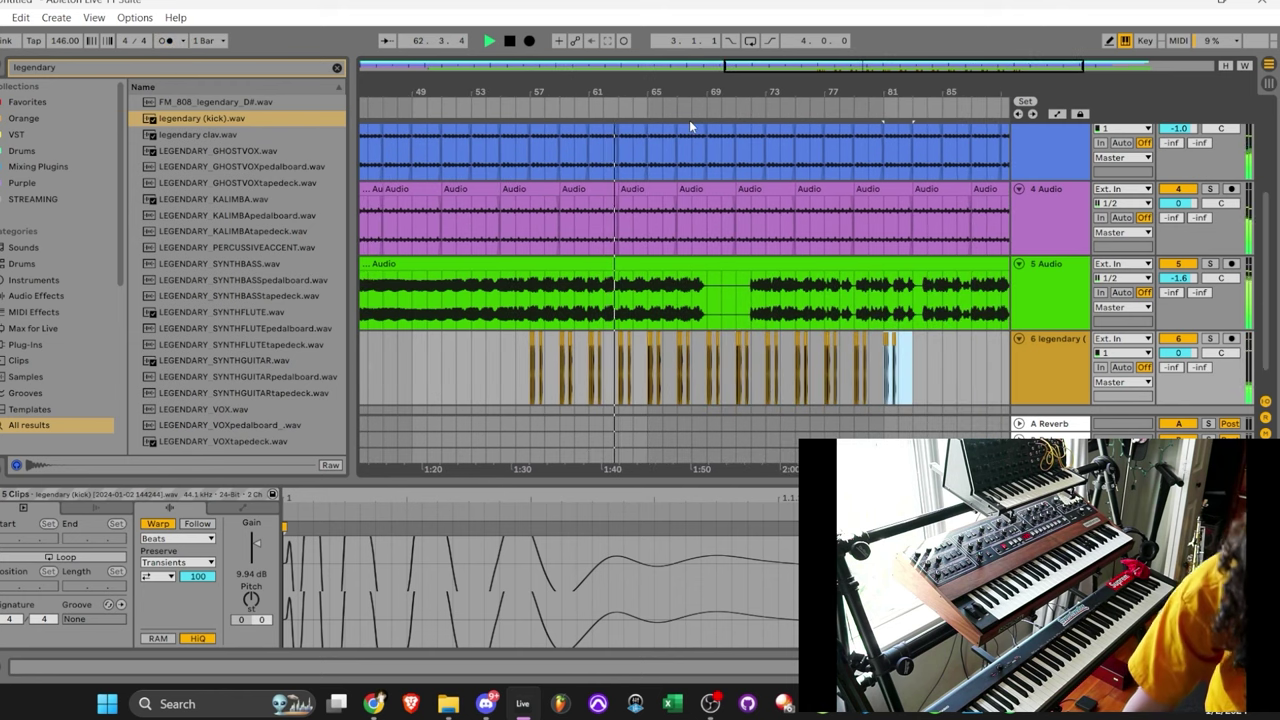
Select the (snare) boss clips on track 7 from the last hit back to bar 57
{"action": "scroll", "coordinate": [577, 176], "scroll_direction": "down", "scroll_amount": 1}
{"action": "key", "text": "plus"}
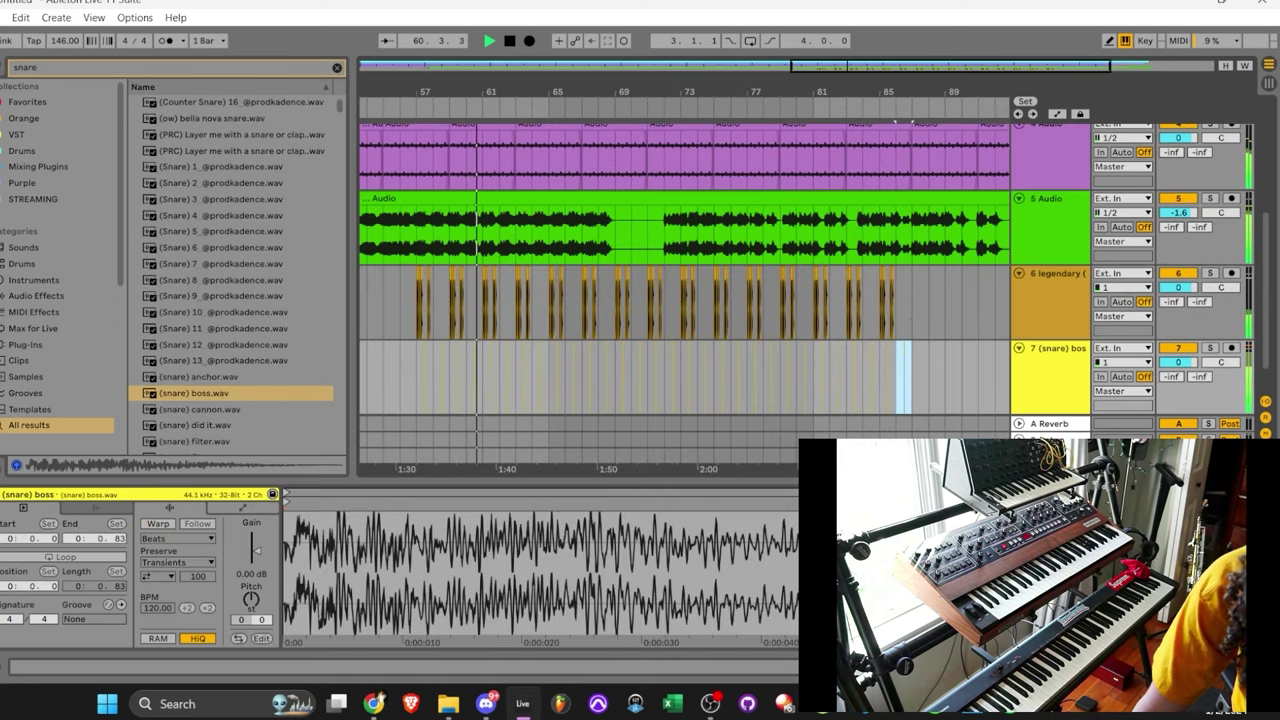
{"action": "left_click_drag", "start_coordinate": [926, 375], "coordinate": [416, 388]}
{"action": "left_click", "coordinate": [630, 626]}
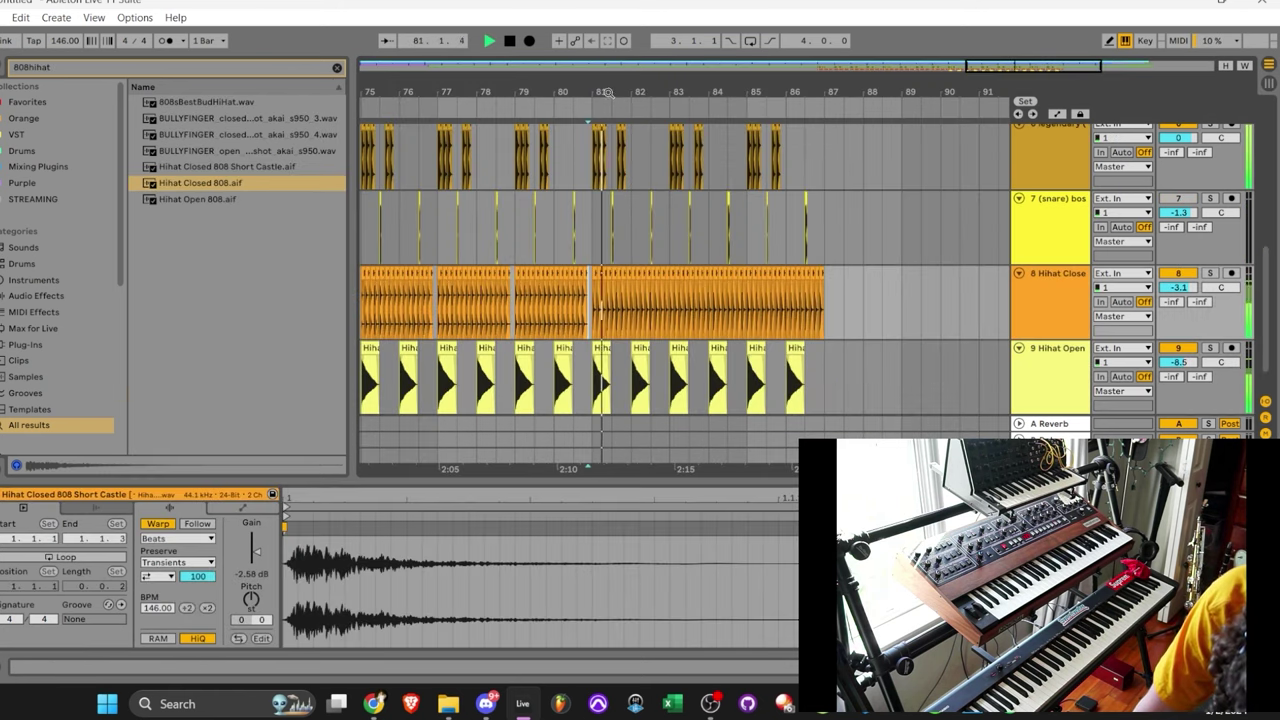
Duplicate the closed and open hi-hat clips to fill bars 79 to 85, and repeat their bars 85 to 87 at bar 87
{"action": "left_click_drag", "start_coordinate": [658, 72], "coordinate": [856, 400]}
{"action": "left_click_drag", "start_coordinate": [539, 305], "coordinate": [632, 378]}
{"action": "key", "text": "ctrl+d"}
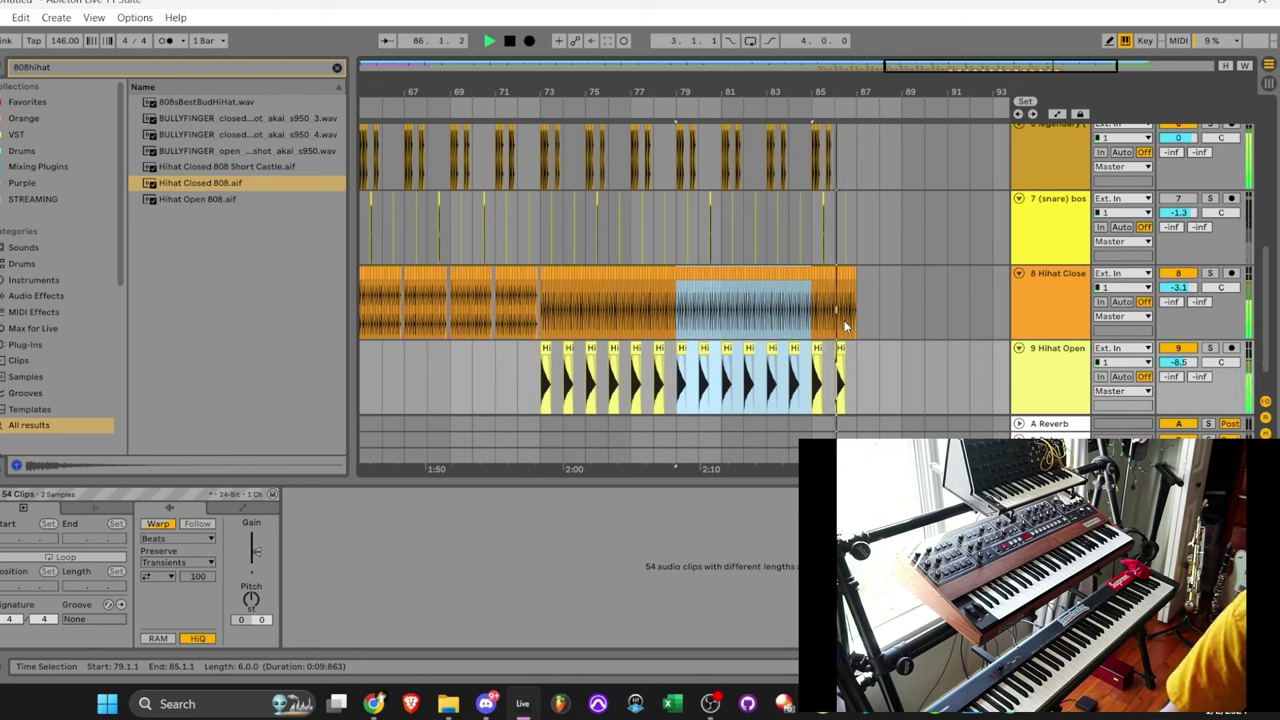
{"action": "left_click_drag", "start_coordinate": [856, 364], "coordinate": [812, 313]}
{"action": "key", "text": "ctrl+d"}
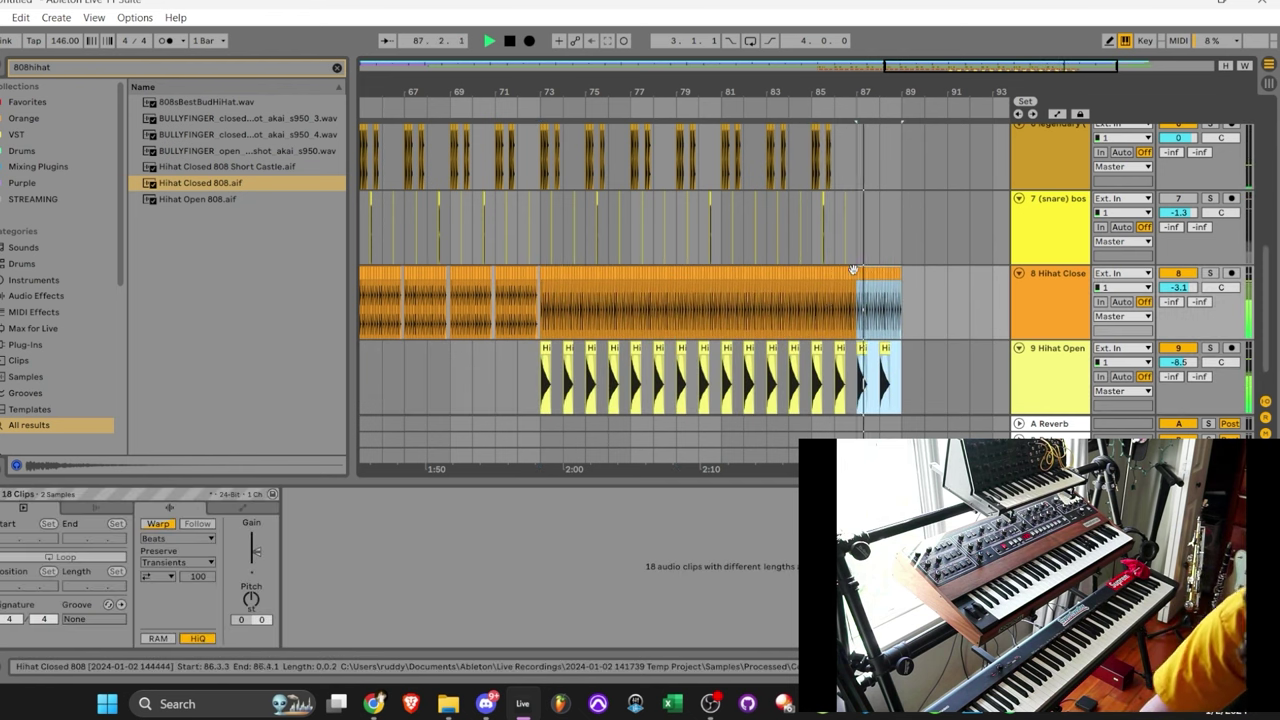
Play the arrangement from bar 83 and duplicate the kick pattern of bars 85 to 87 at bar 87
{"action": "scroll", "coordinate": [835, 263], "scroll_direction": "up", "scroll_amount": 2}
{"action": "scroll", "coordinate": [835, 263], "scroll_direction": "up", "scroll_amount": 1}
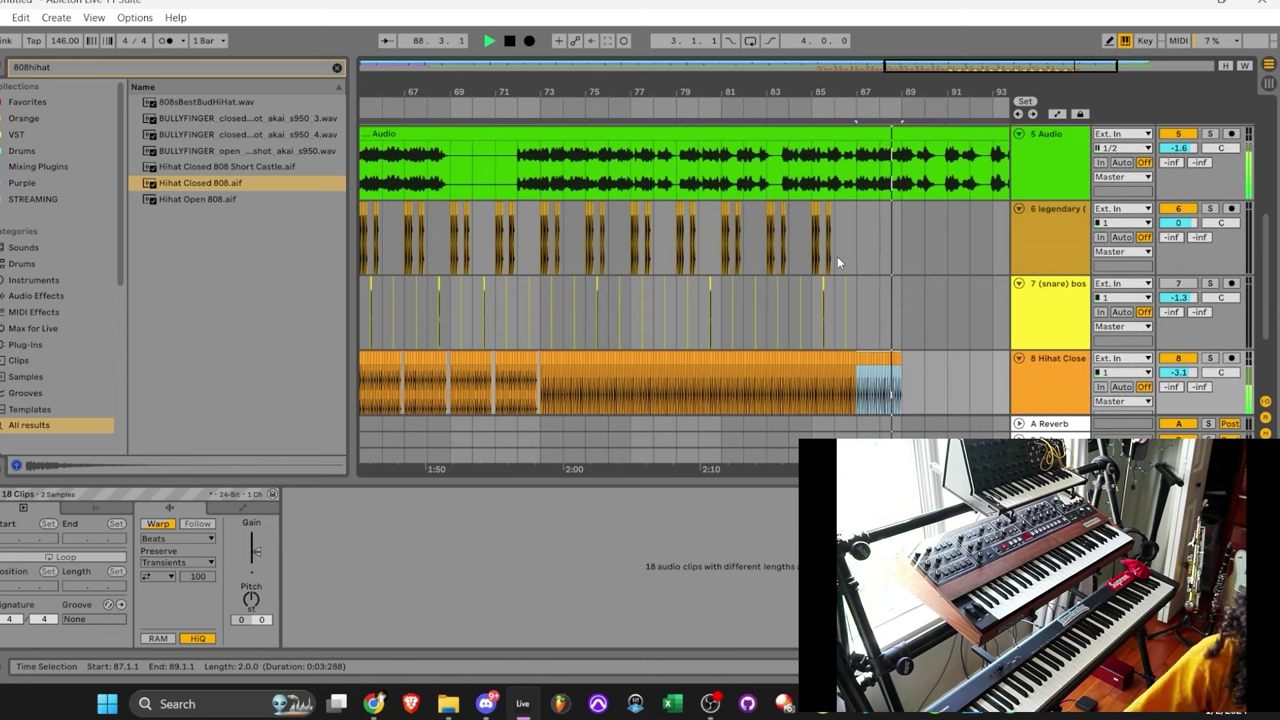
{"action": "key", "text": "space"}
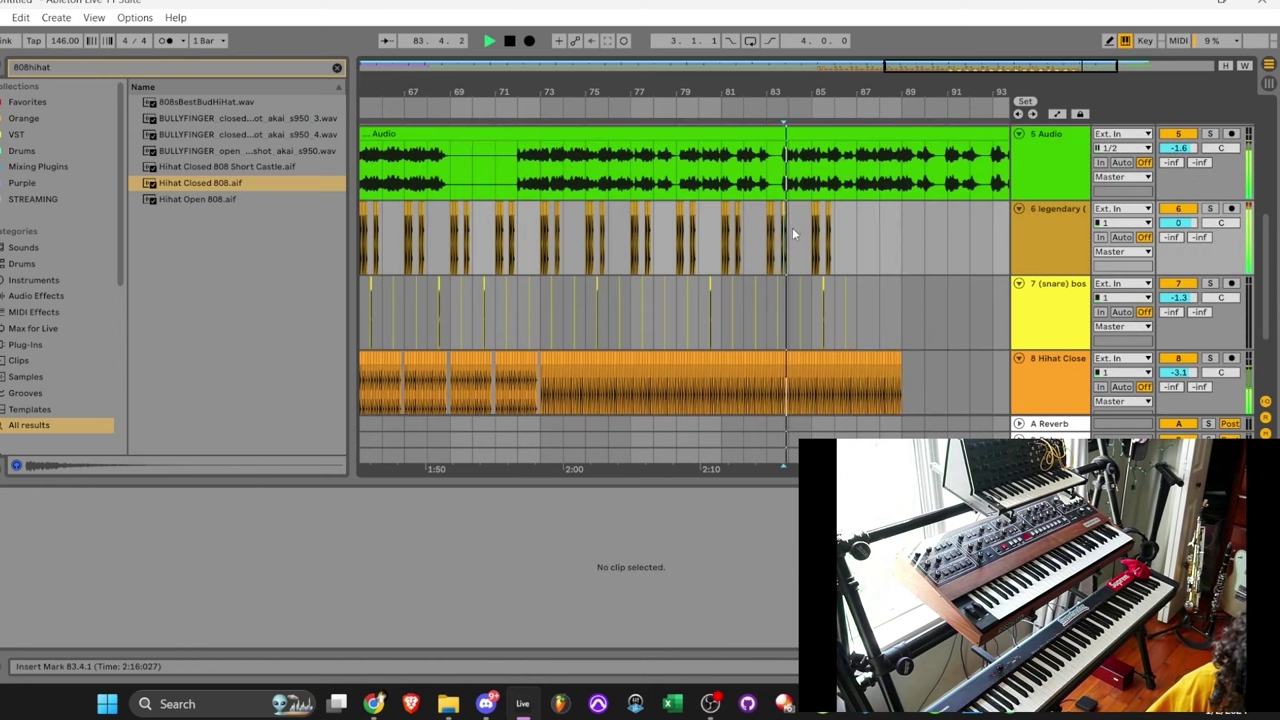
{"action": "left_click_drag", "start_coordinate": [810, 238], "coordinate": [854, 232]}
{"action": "key", "text": "ctrl+d"}
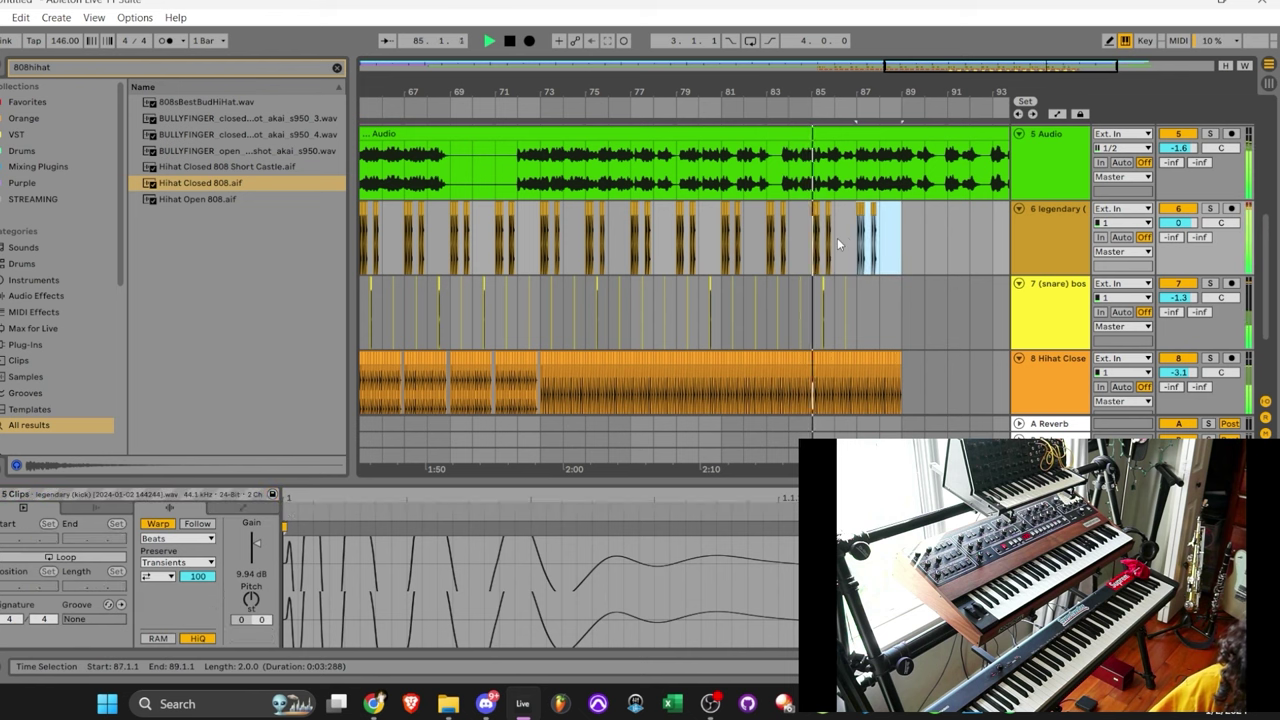
Select the snare clips from about bar 85 to bar 87 on track 7 and split them at the selection
{"action": "scroll", "coordinate": [953, 257], "scroll_direction": "down", "scroll_amount": 3}
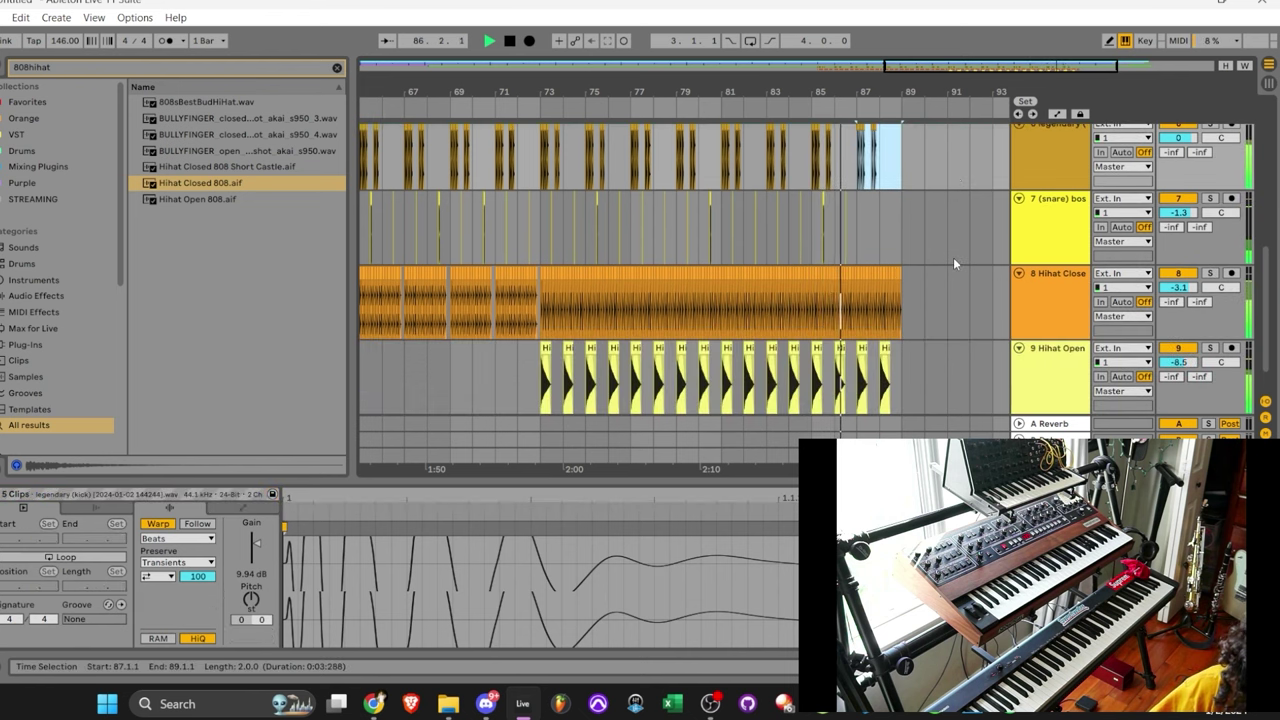
{"action": "left_click_drag", "start_coordinate": [848, 229], "coordinate": [815, 228]}
{"action": "key", "text": "ctrl+e"}
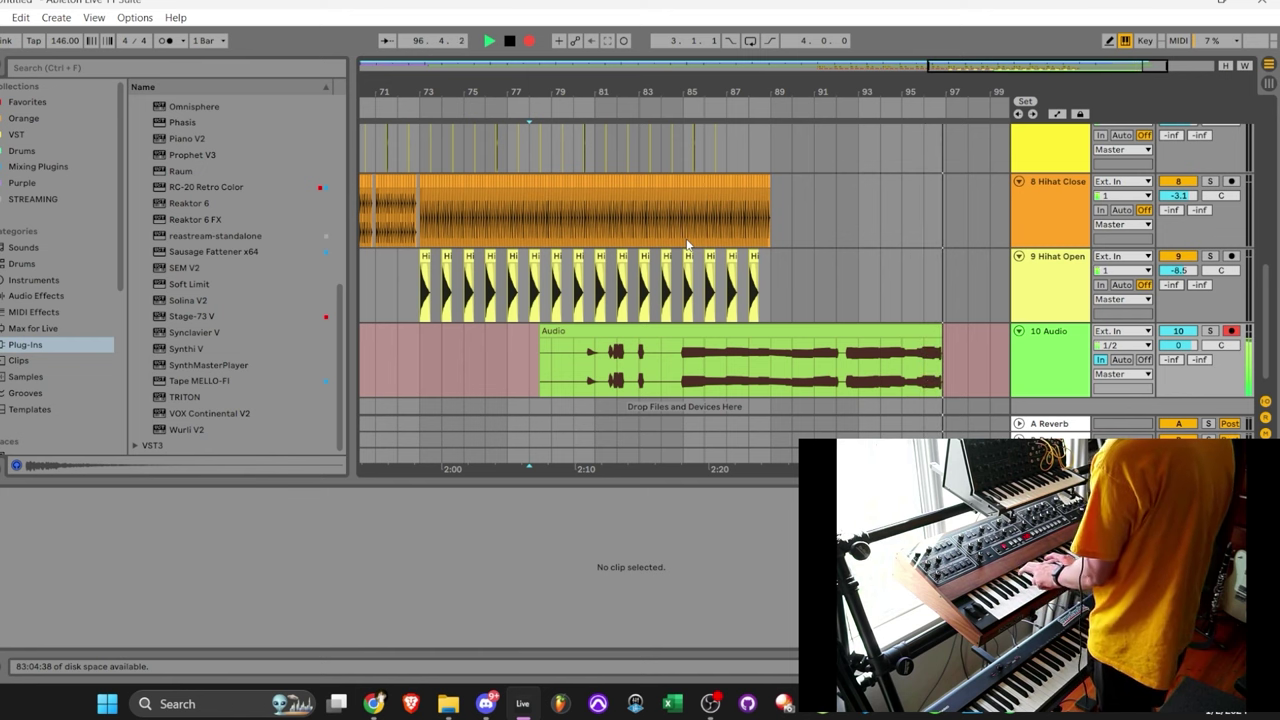
{"action": "left_click", "coordinate": [665, 367]}
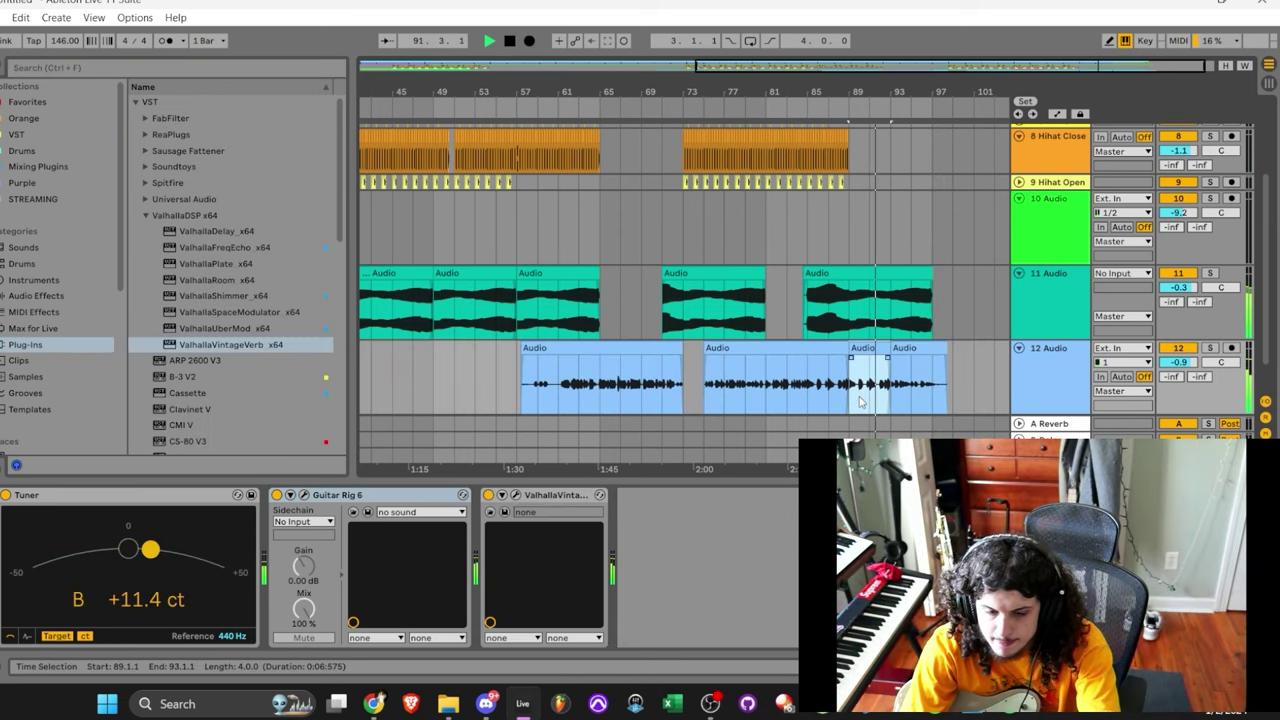
Undo the last clip edit at bars 89 to 93 of track 12, play from bar 83, and lower that track's volume
{"action": "key", "text": "ctrl+z"}
{"action": "left_click", "coordinate": [781, 373]}
{"action": "left_click_drag", "start_coordinate": [1178, 362], "coordinate": [1178, 372]}
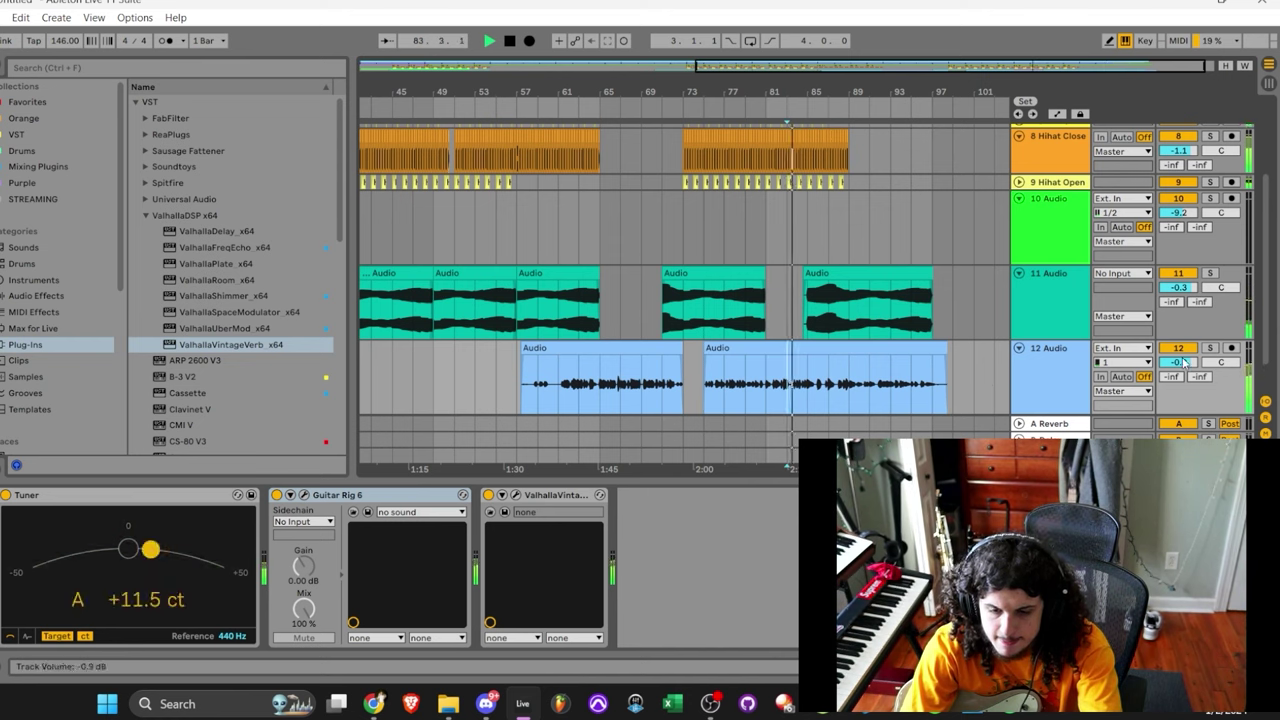